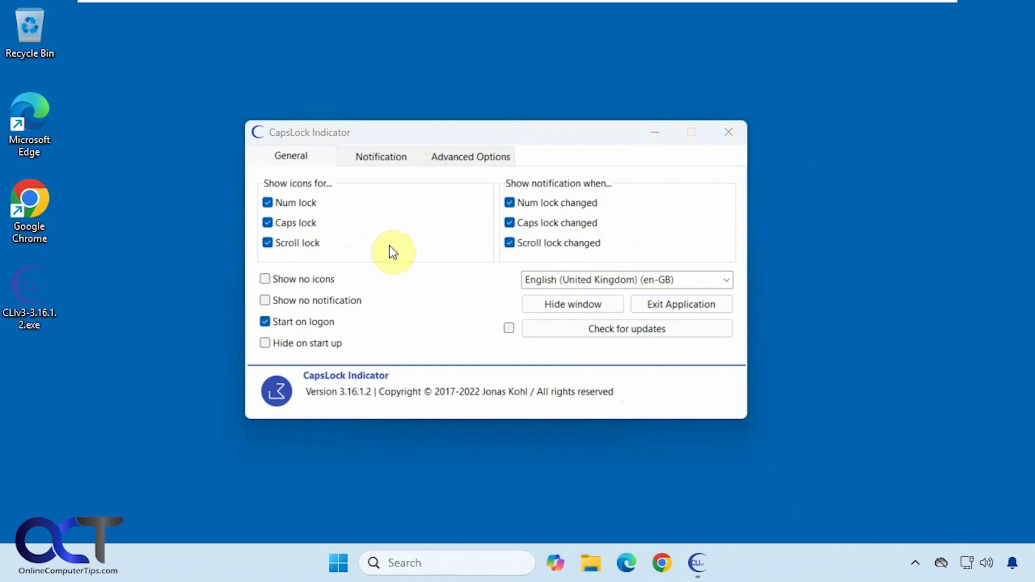
Step: Select the CLIv3-3.16.1.2.exe installer, then show CapsLock Indicator's Notification settings (500 ms, 100% opacity)
left_click(141, 281)
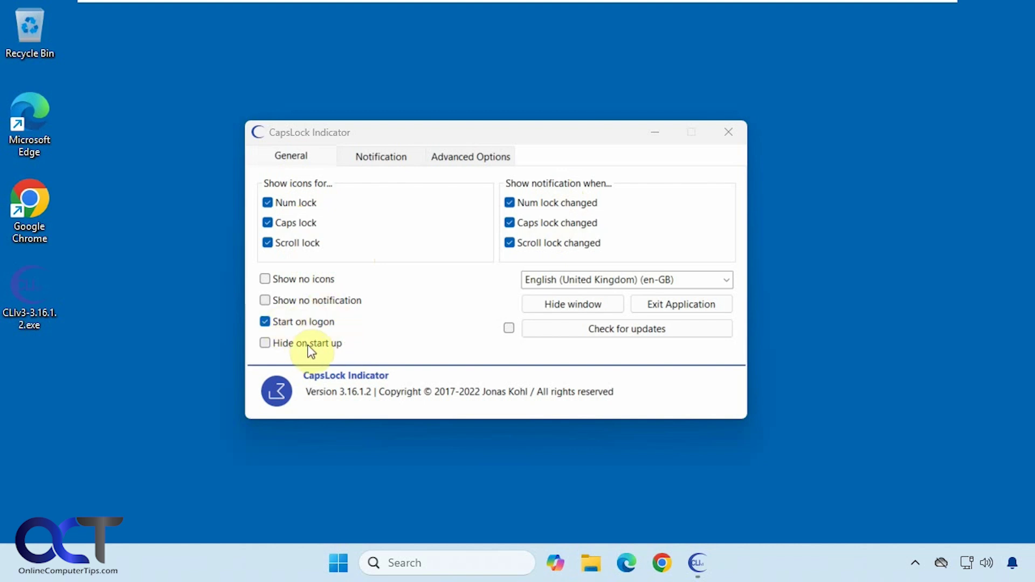
left_click(381, 158)
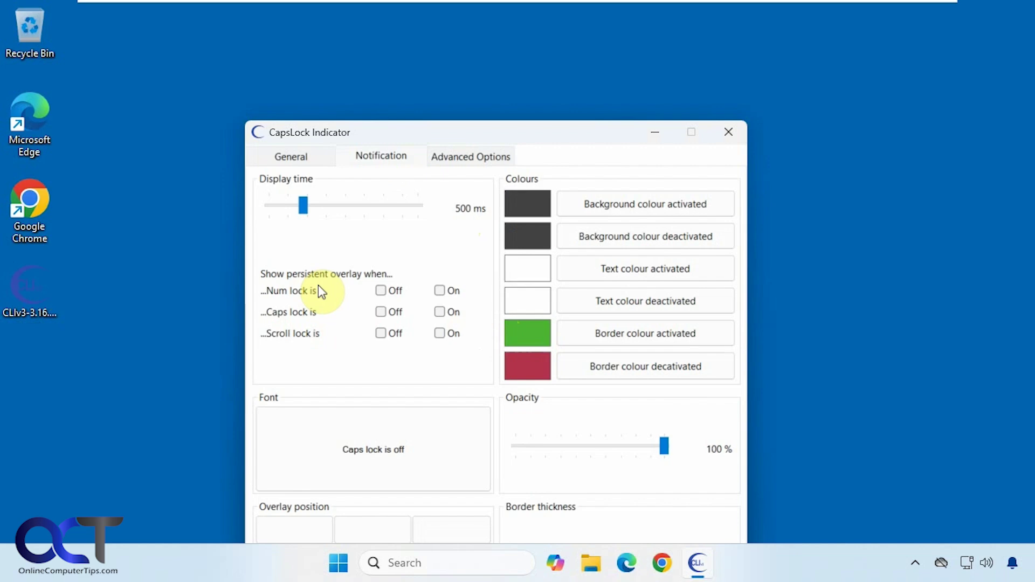
Step: Open the overlay font chooser and cancel it, keeping the current overlay font
left_click(377, 452)
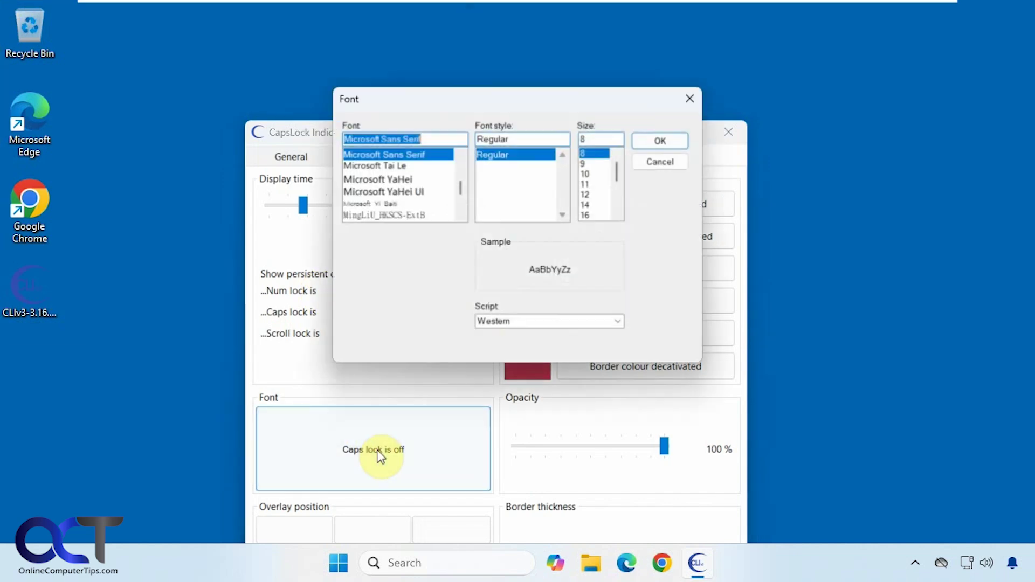
left_click(655, 163)
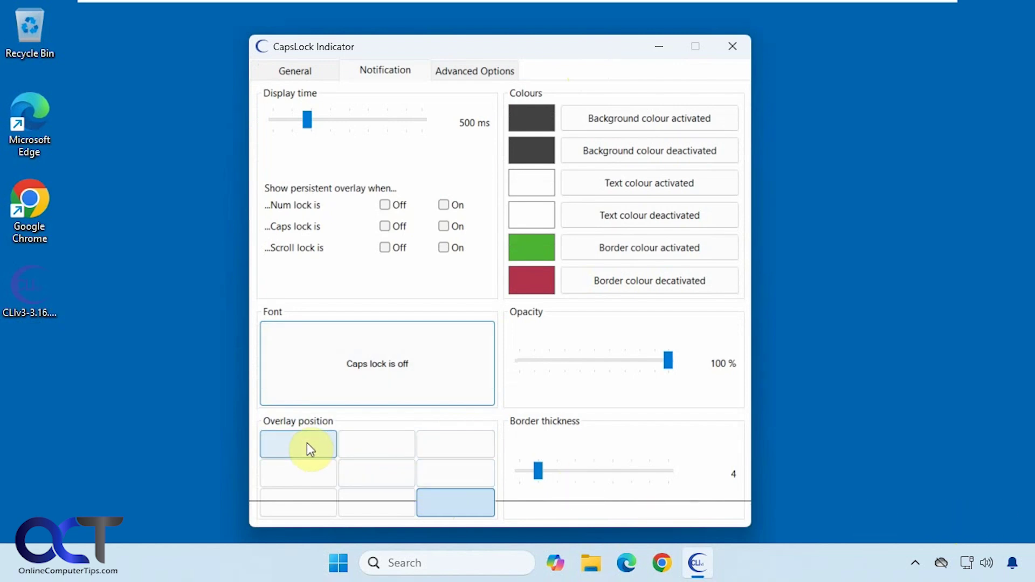
left_click(300, 74)
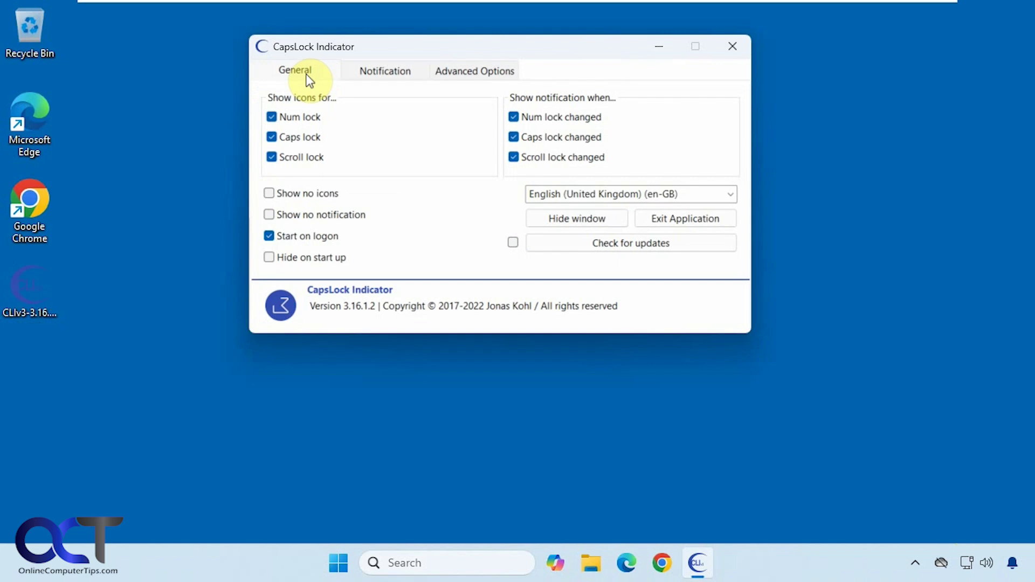
left_click(915, 562)
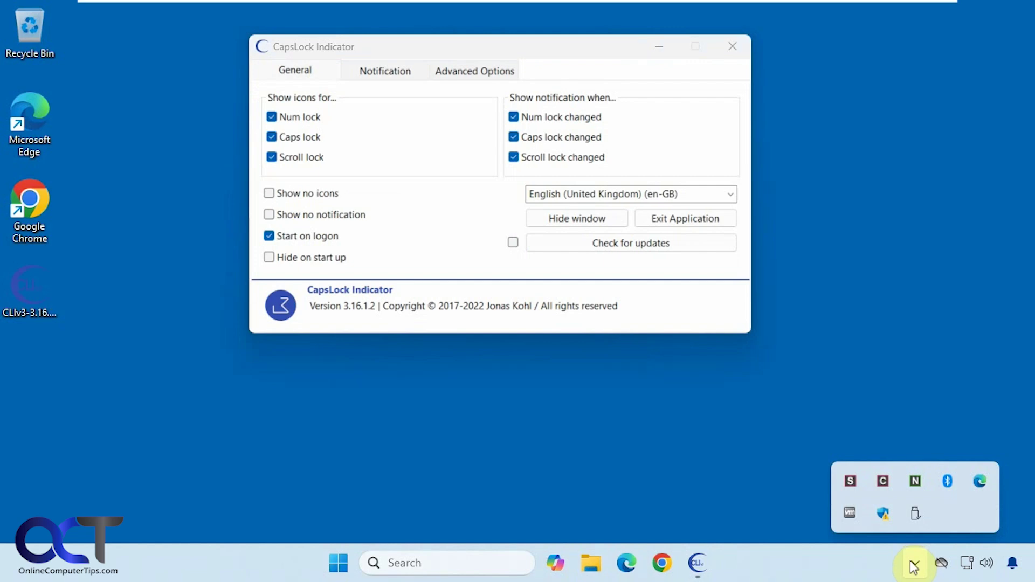
key("Num_Lock")
left_click(689, 484)
key("Num_Lock")
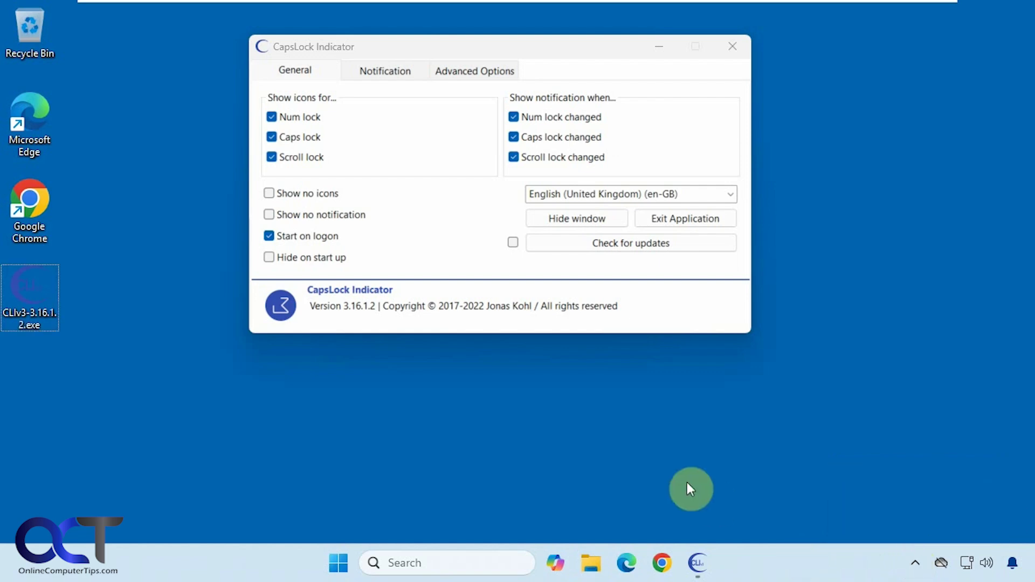
key("Caps_Lock")
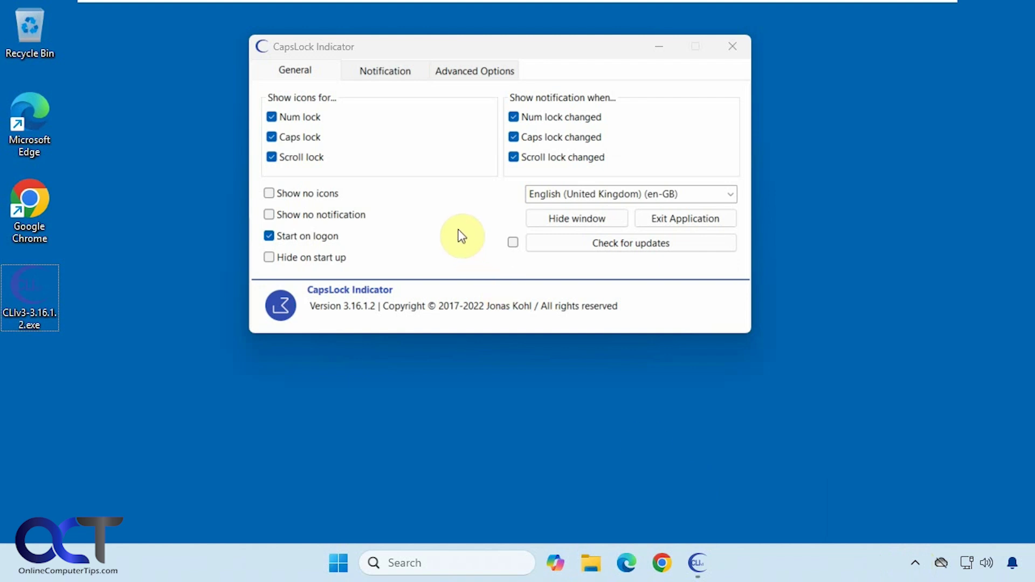
Step: Turn the Num lock changed notification off and back on, checking the hidden tray icons
left_click(514, 116)
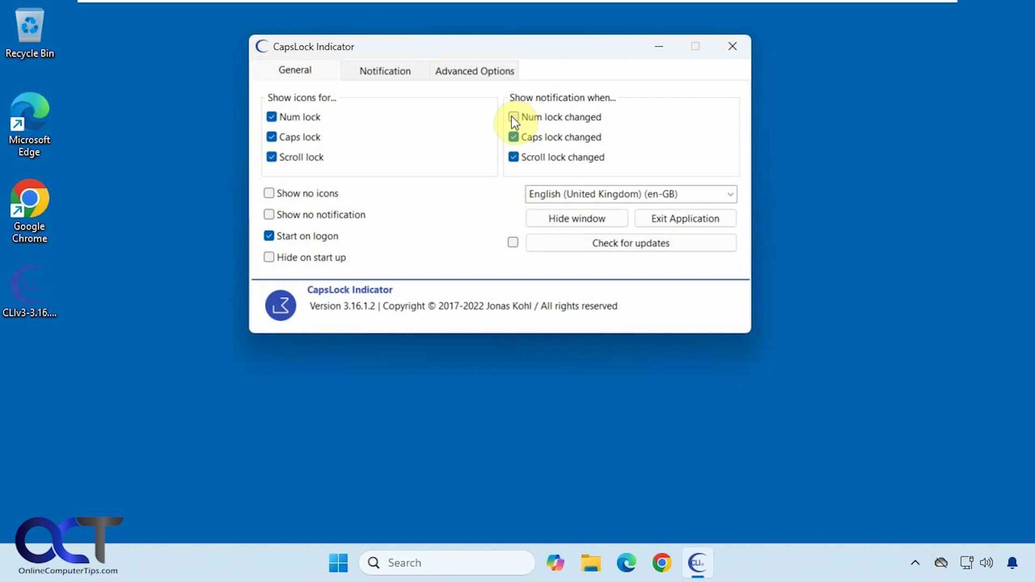
left_click(915, 563)
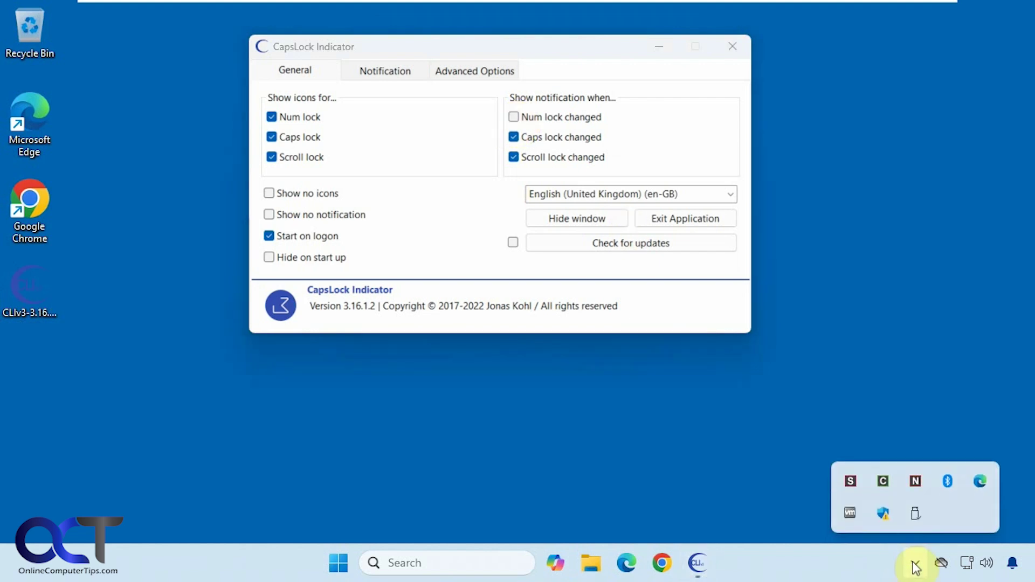
left_click(514, 117)
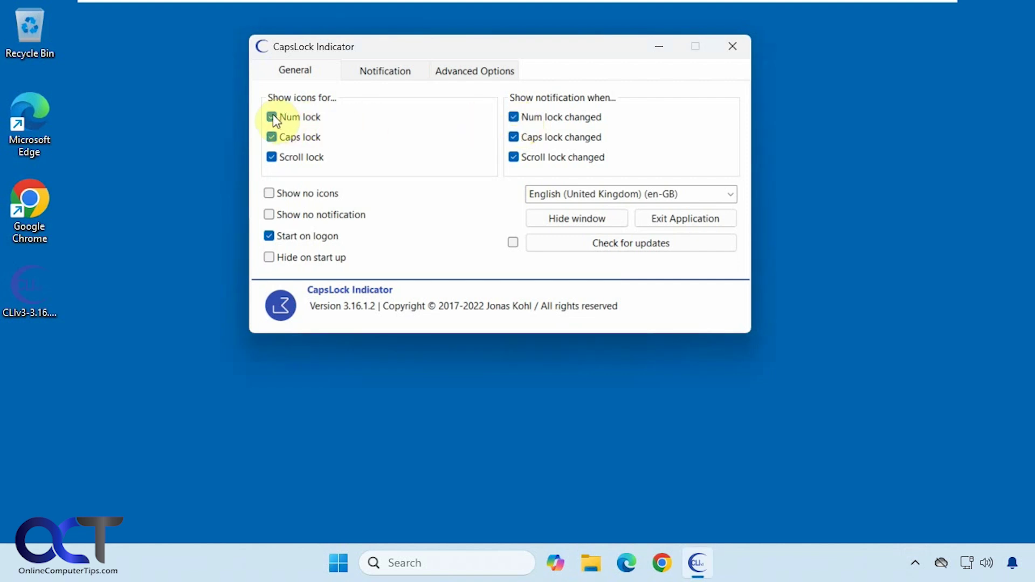
Step: Hide and restore the Scroll lock tray icon, confirming the change in the tray overflow
left_click(272, 157)
left_click(915, 562)
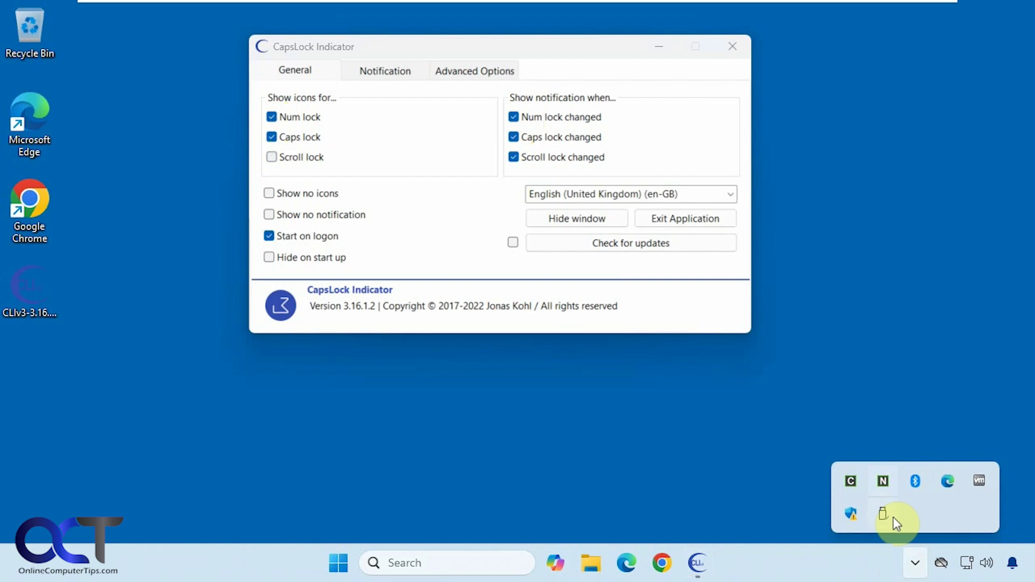
left_click(270, 157)
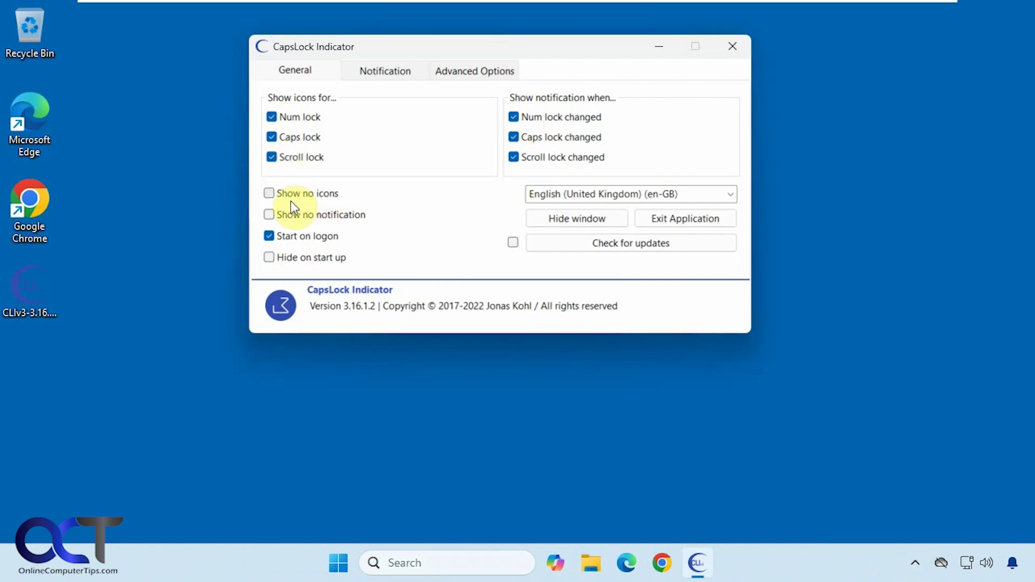
left_click(376, 69)
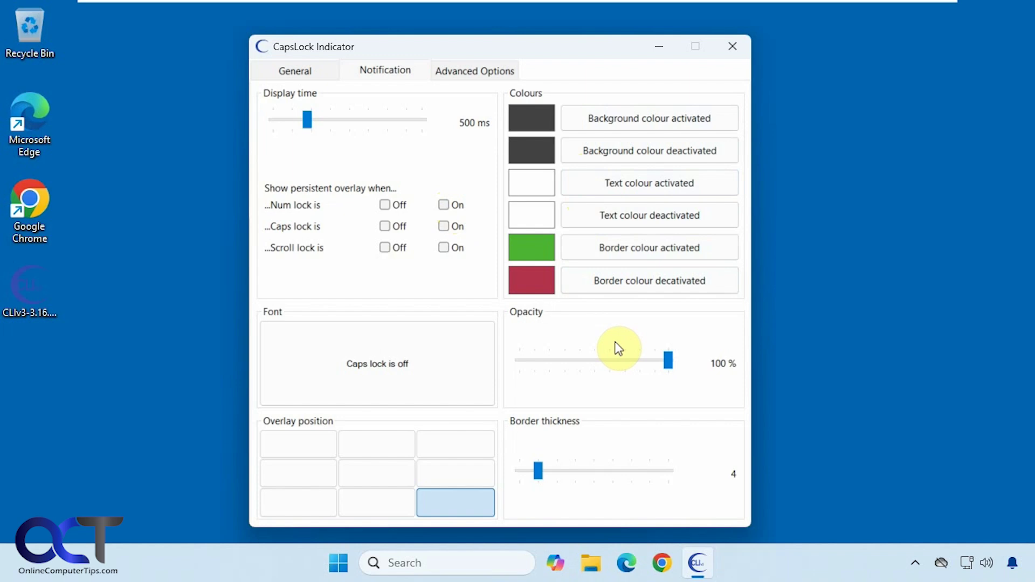
Step: Set the overlay position to bottom left and minimize the CapsLock Indicator window
left_click(292, 503)
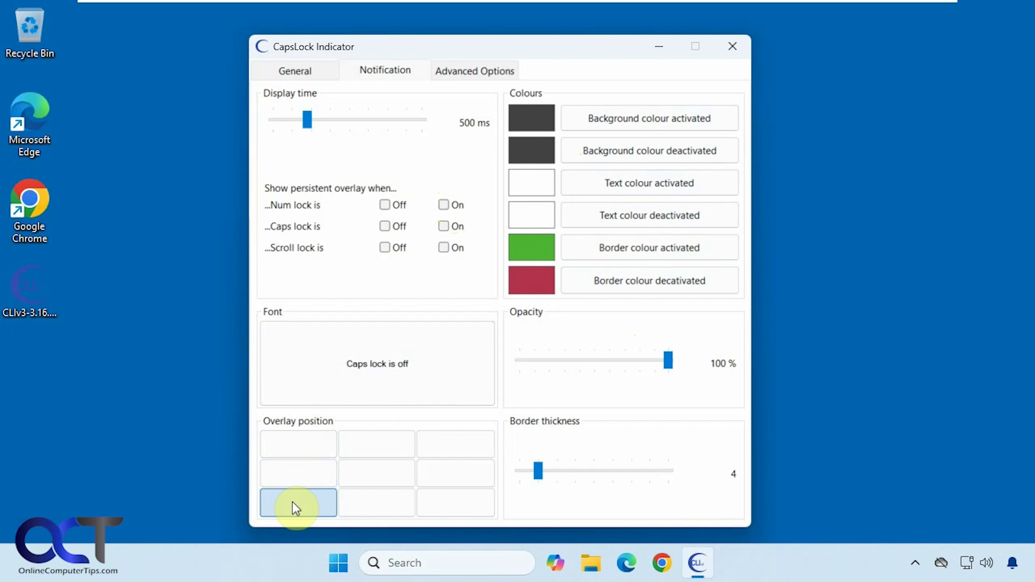
left_click(660, 51)
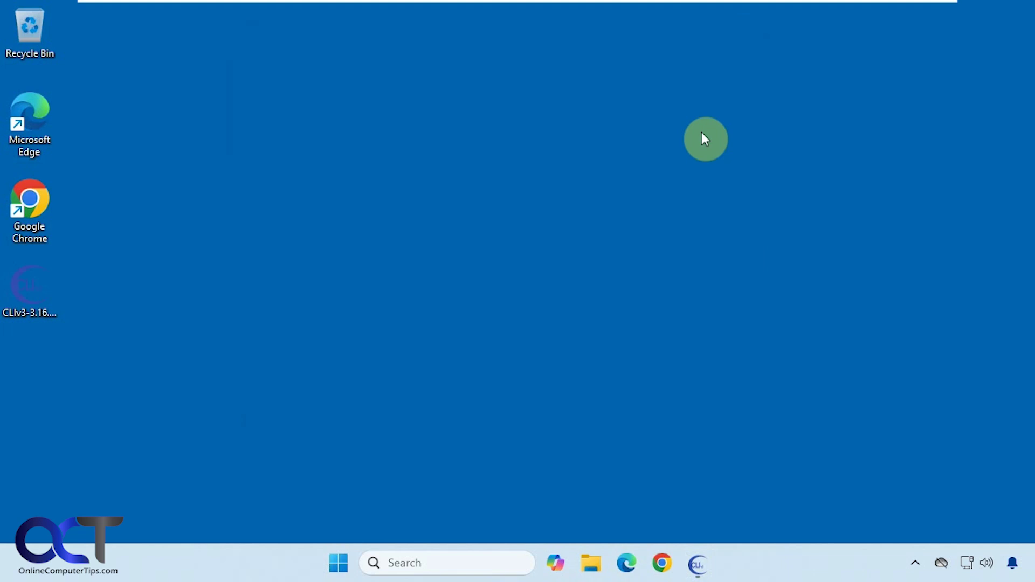
Step: Open Taskbar settings from the taskbar's right-click menu after checking the hidden tray icons
left_click(915, 563)
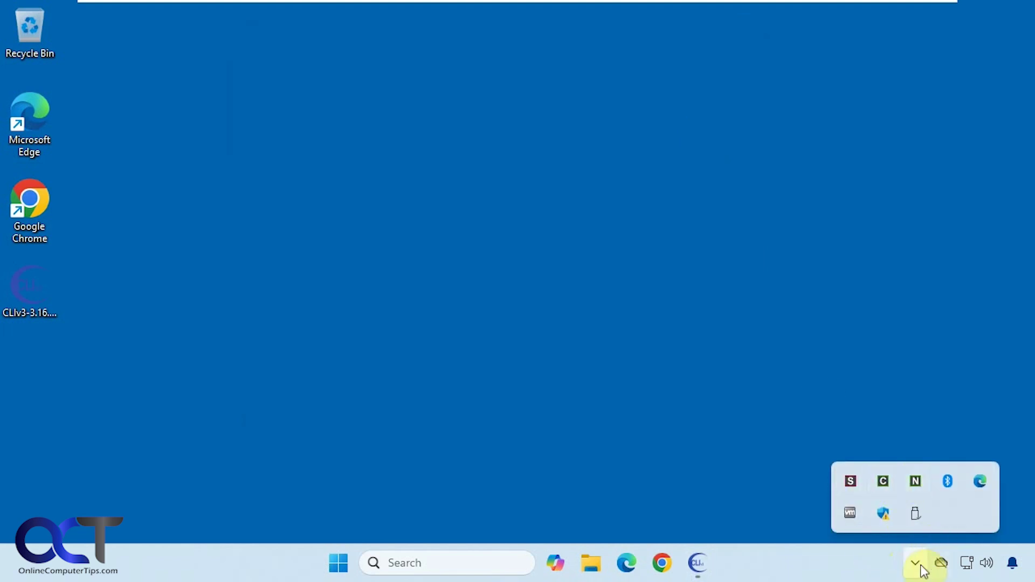
right_click(804, 570)
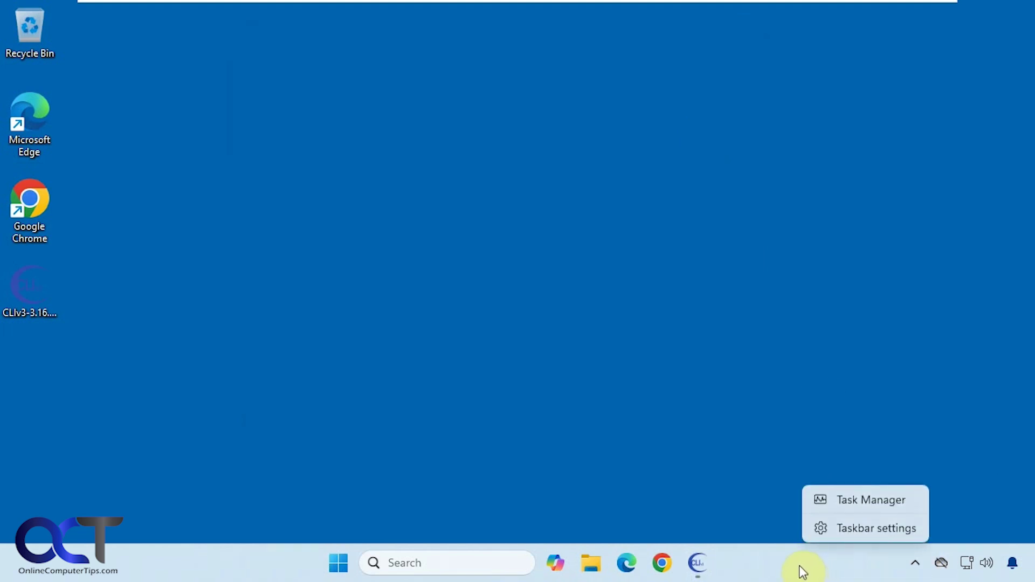
left_click(849, 527)
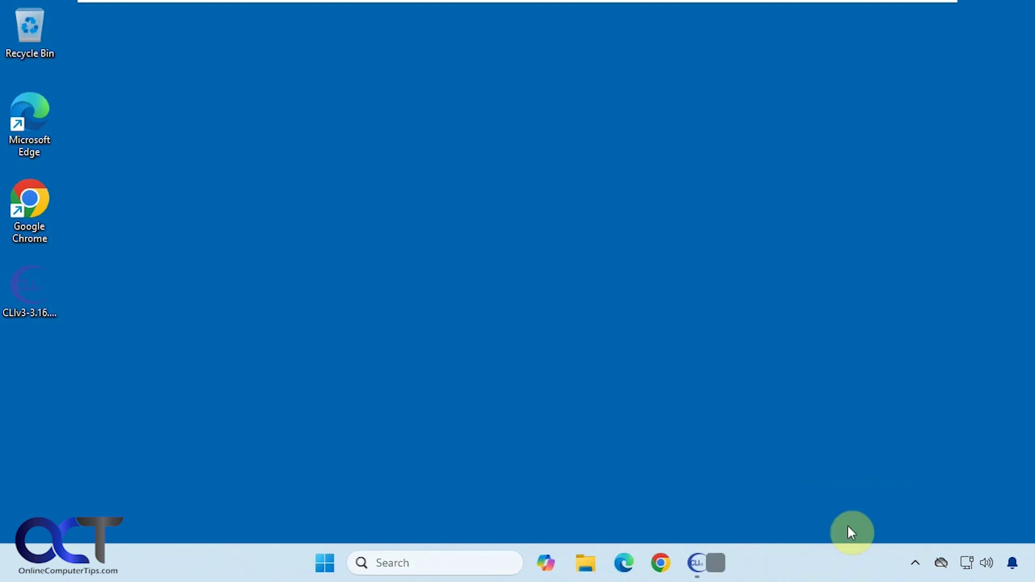
Step: Under Other system tray icons, switch On every CapsLock Indicator N, C and S icon entry
left_click(500, 457)
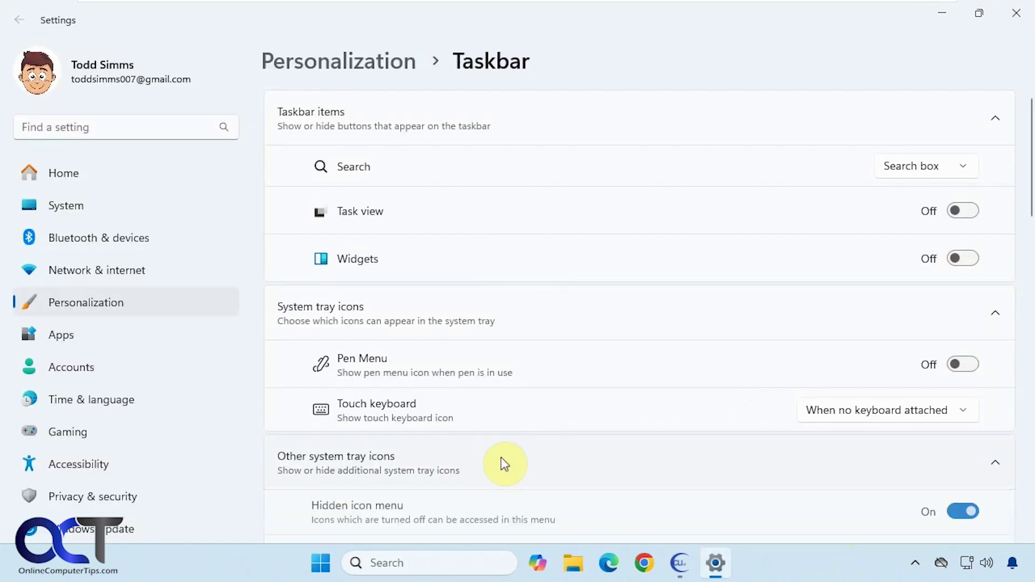
scroll(583, 450, "down", 8)
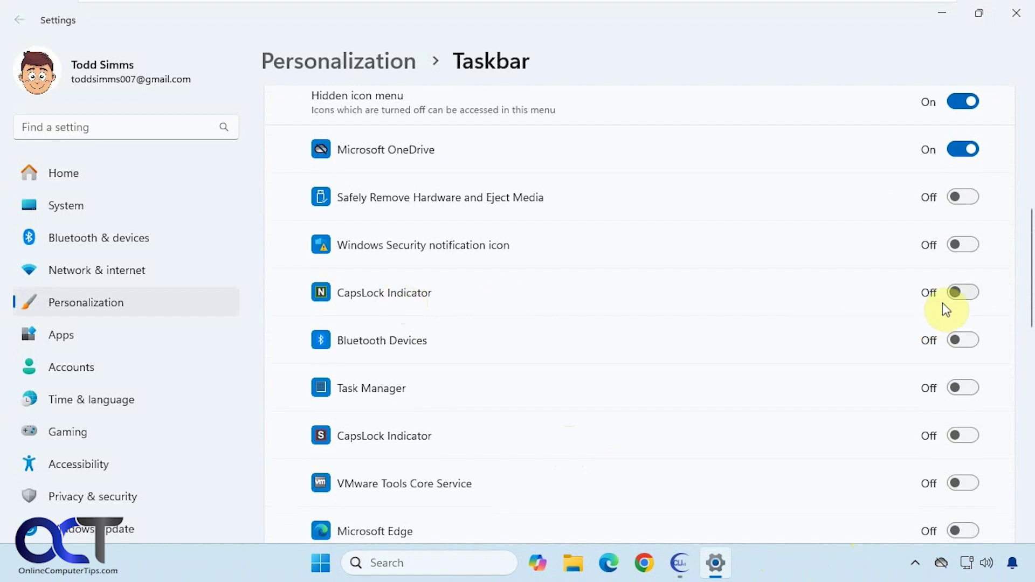
left_click(970, 294)
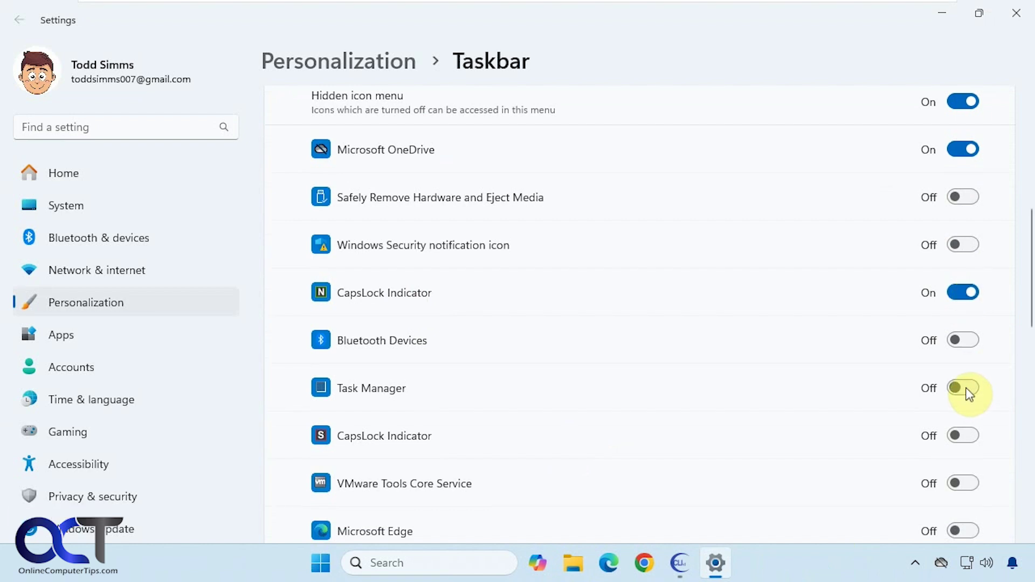
left_click(966, 436)
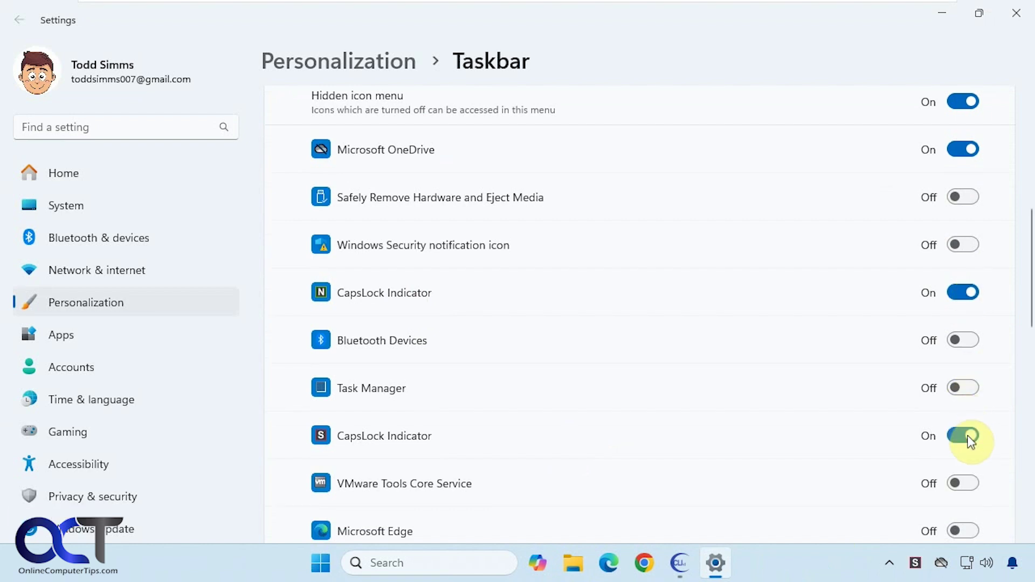
scroll(906, 442, "down", 3)
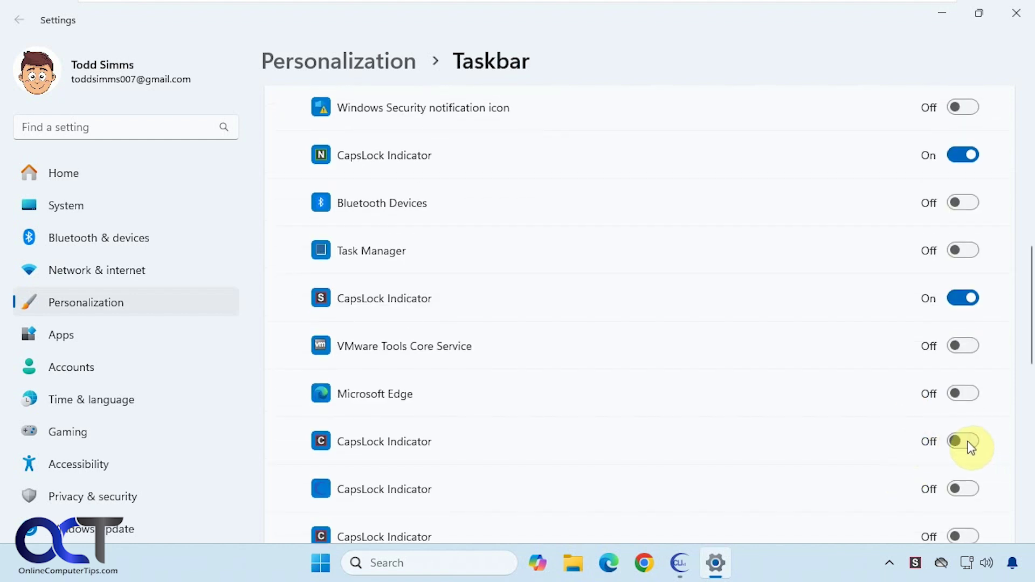
left_click(968, 443)
scroll(938, 445, "down", 2)
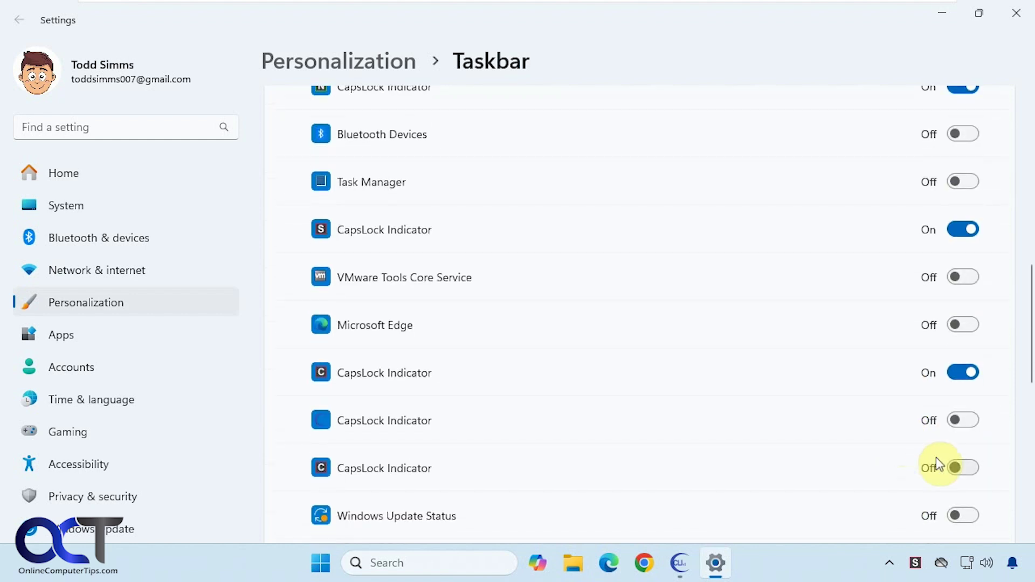
left_click(965, 468)
scroll(850, 444, "down", 3)
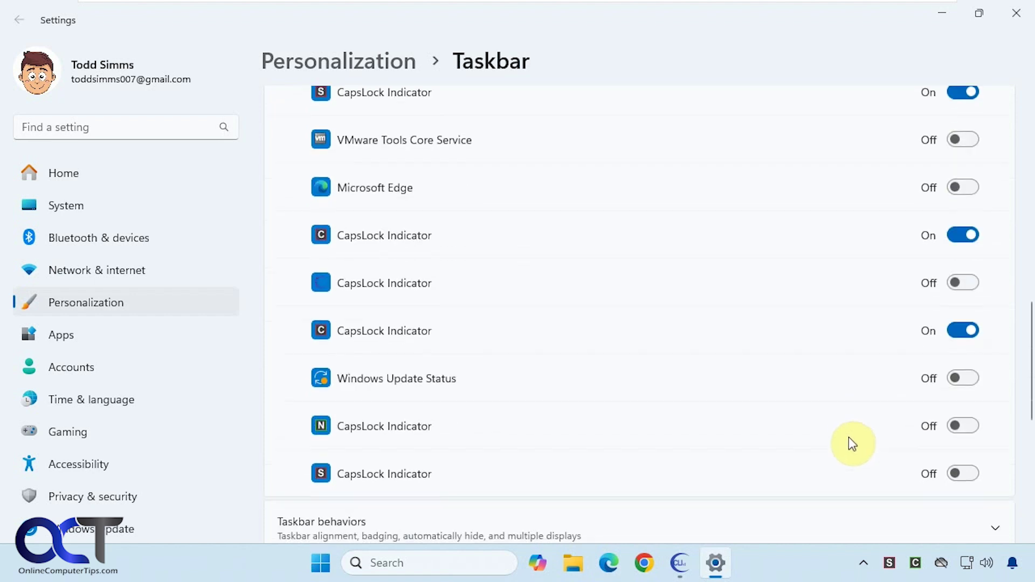
left_click(960, 426)
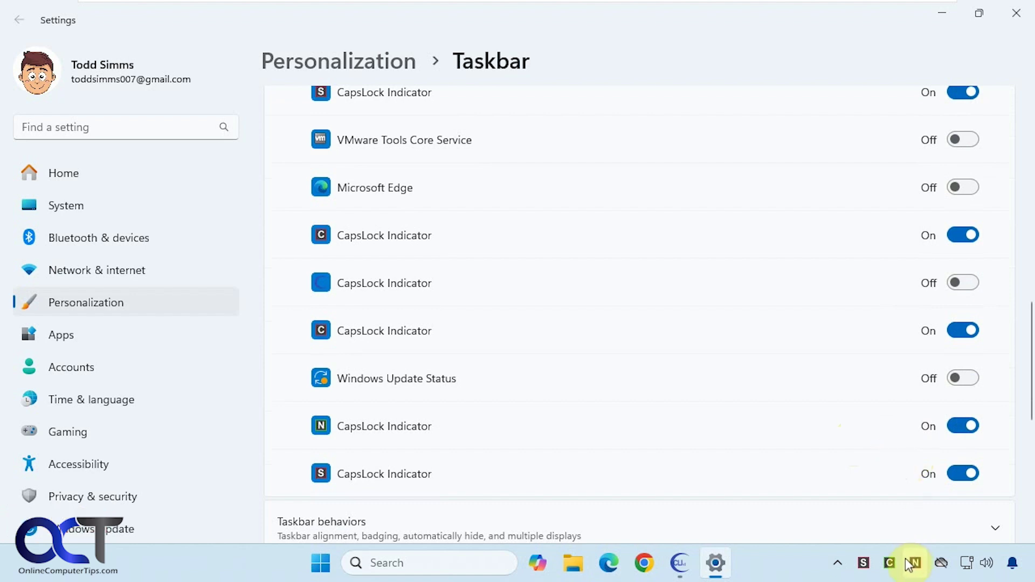
Step: Reopen CapsLock Indicator from the taskbar on its General tab, hiding and restoring it once
left_click(682, 561)
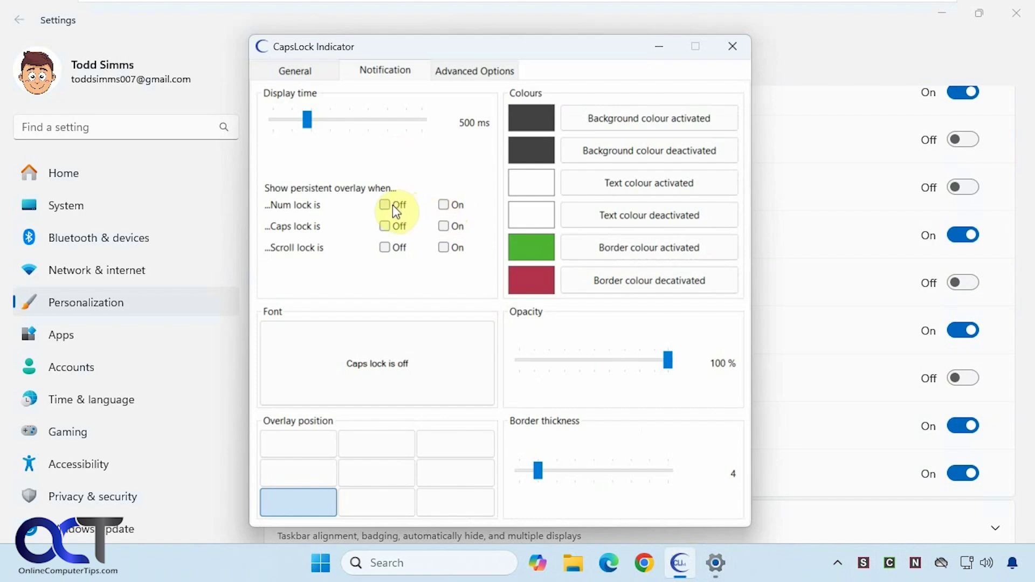
left_click(296, 71)
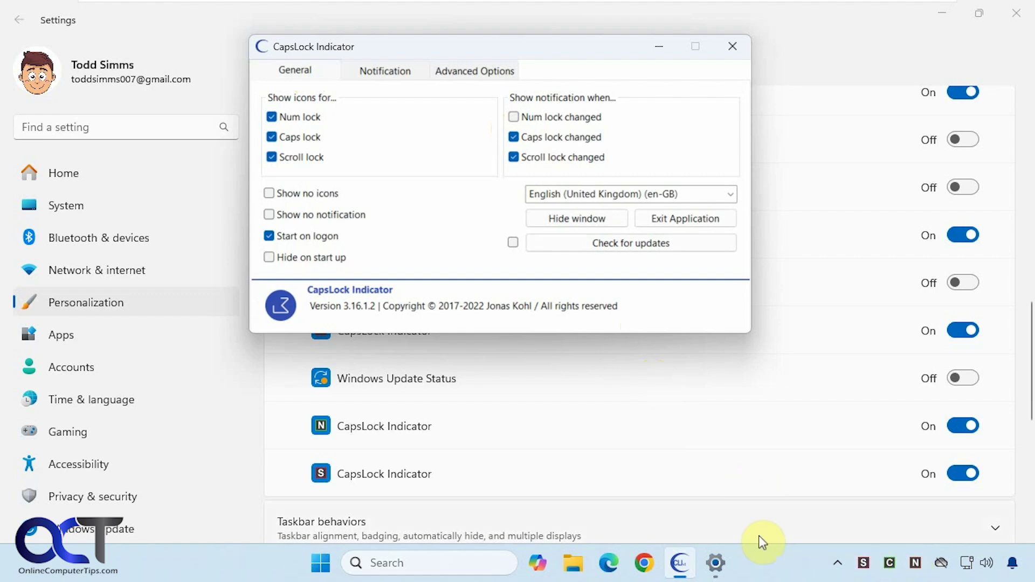
left_click(796, 390)
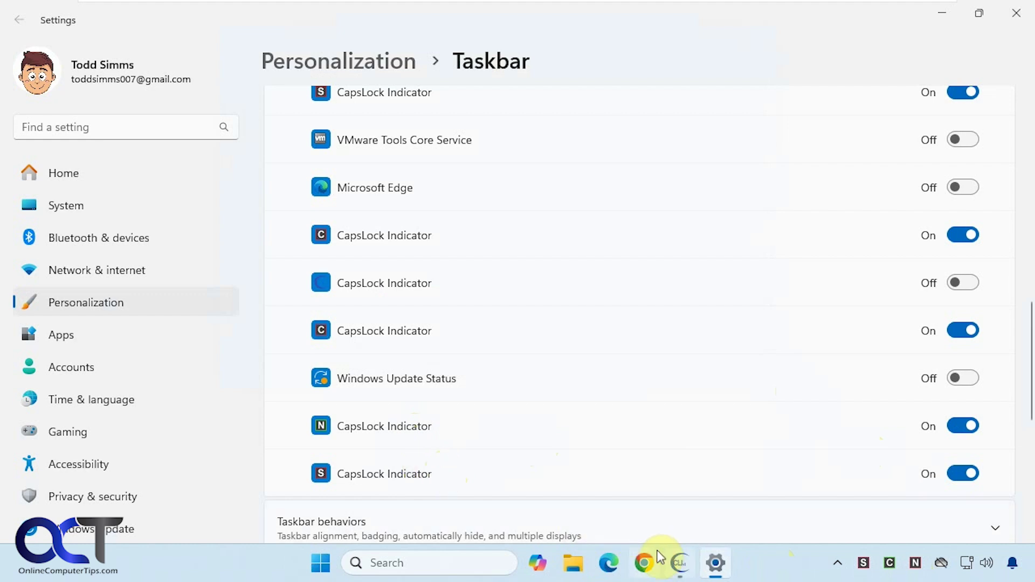
left_click(680, 563)
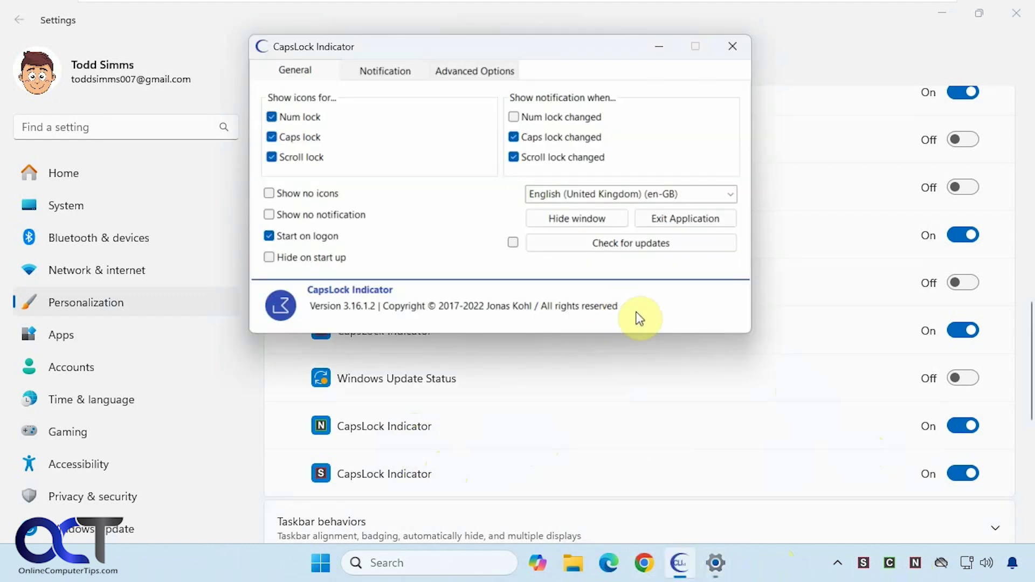